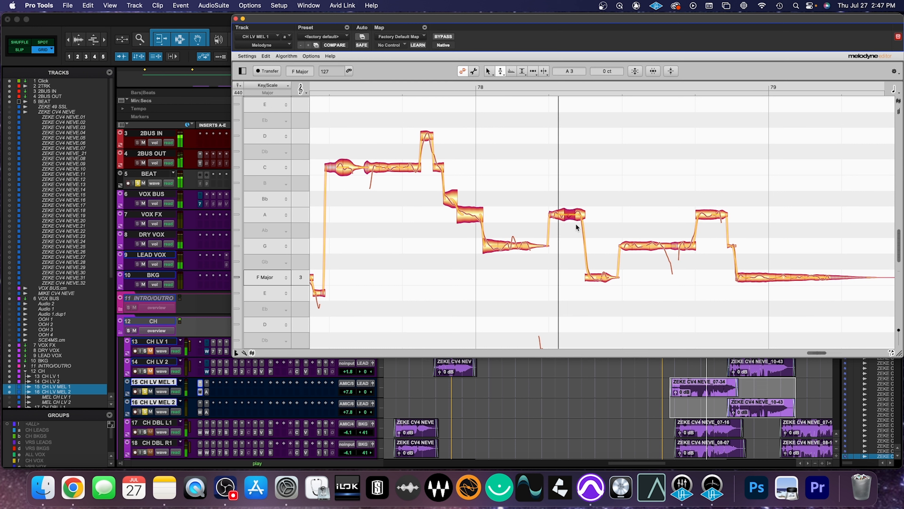
Lower the middle slice of the A3 note just after bar 78 to G3, audition it, and set the first slice to A3.
{"action": "left_click_drag", "start_coordinate": [576, 223], "coordinate": [571, 239]}
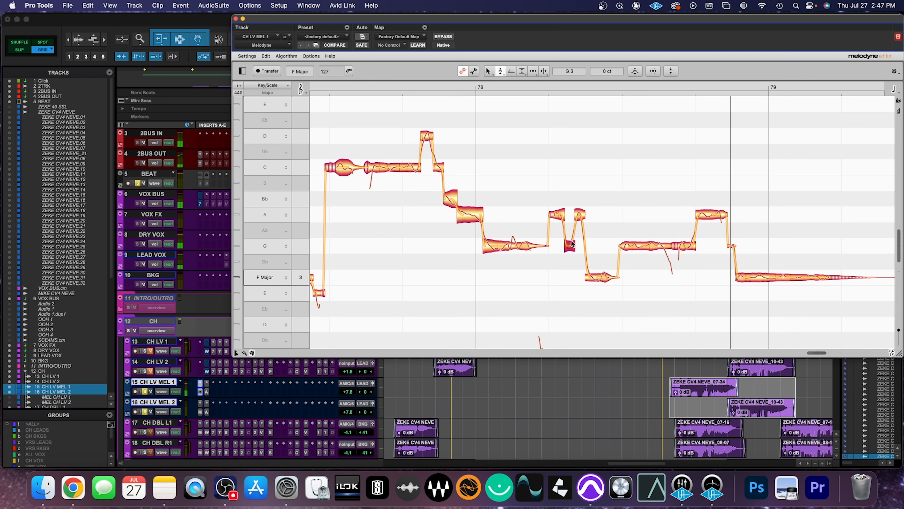
{"action": "key", "text": "space"}
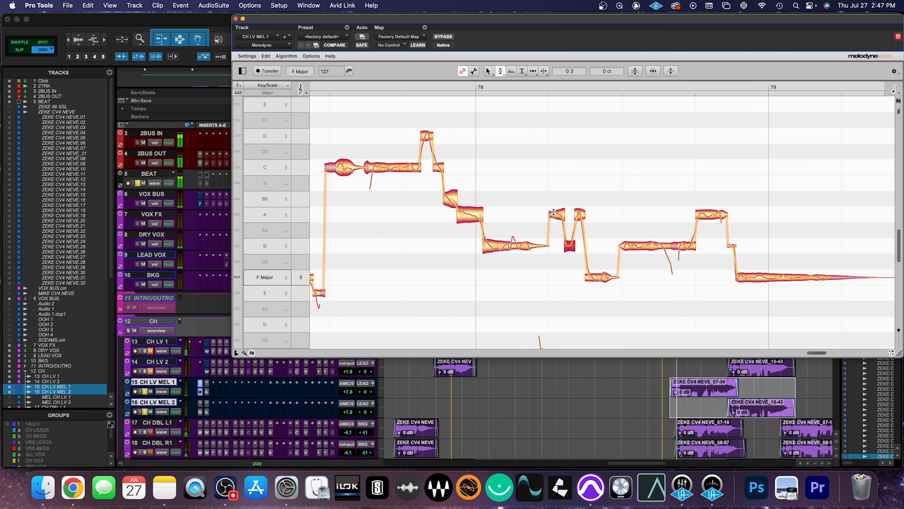
{"action": "left_click", "coordinate": [714, 214]}
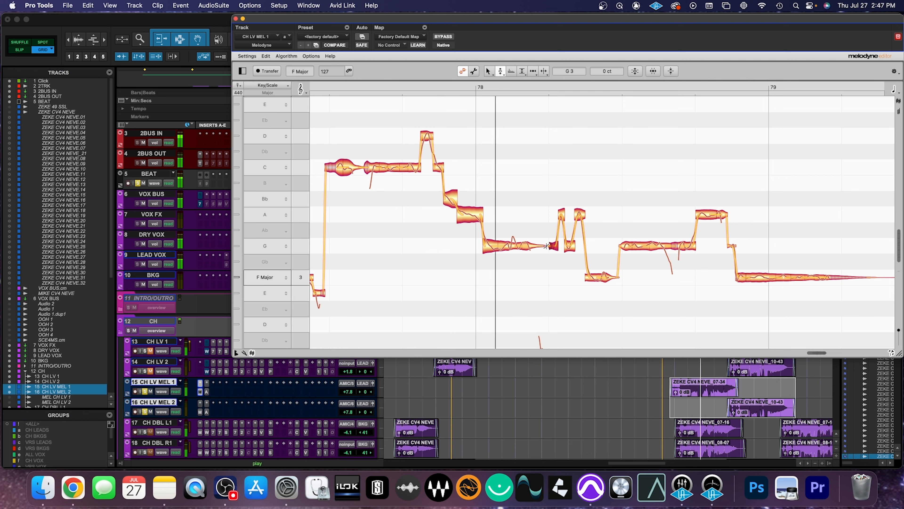
{"action": "left_click_drag", "start_coordinate": [553, 246], "coordinate": [579, 213]}
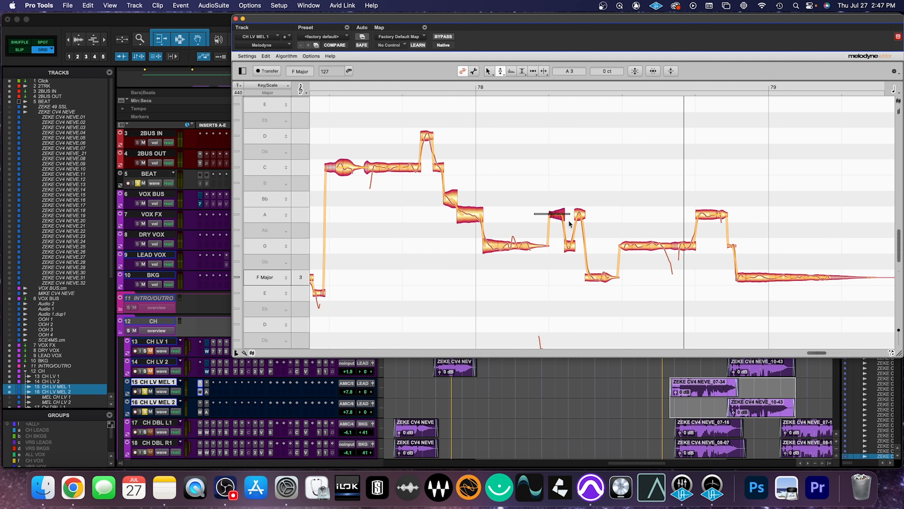
{"action": "left_click_drag", "start_coordinate": [572, 237], "coordinate": [581, 257]}
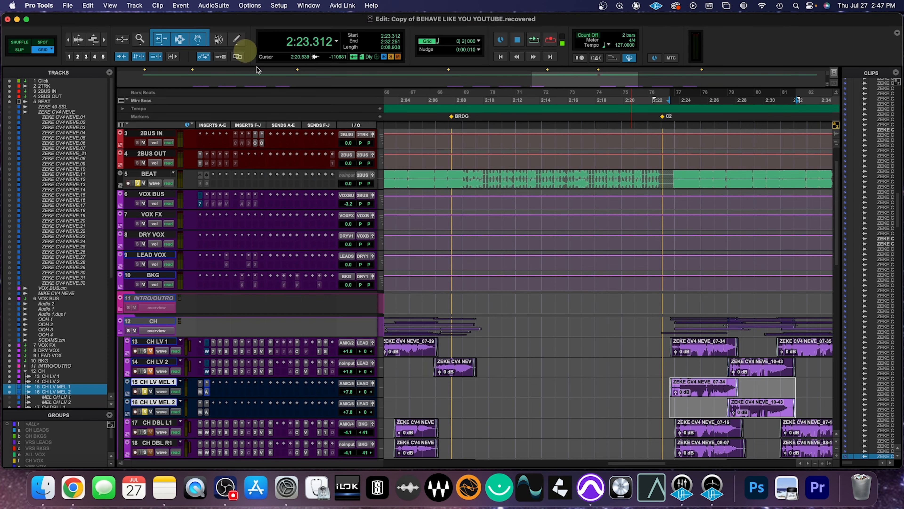
Save the session, and mark the C2 chorus range on CH LV 1 and 2 and the empty range after the CH LV MEL clips.
{"action": "scroll", "coordinate": [647, 372], "scroll_direction": "right", "scroll_amount": 6}
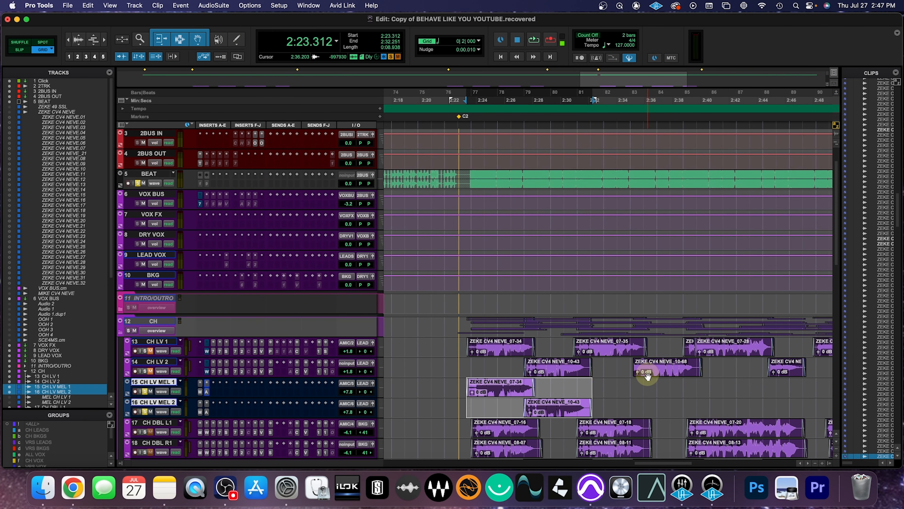
{"action": "key", "text": "super+s"}
{"action": "key", "text": "super+bracketleft"}
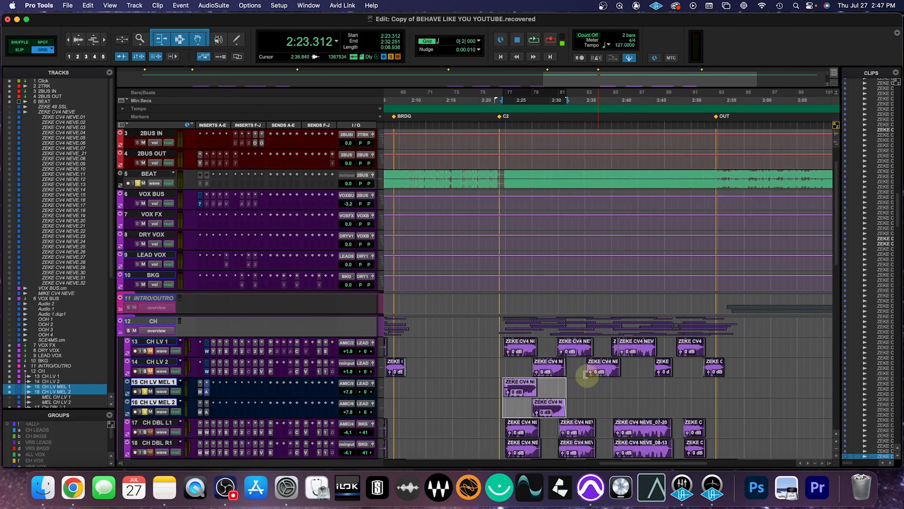
{"action": "left_click_drag", "start_coordinate": [501, 345], "coordinate": [731, 369]}
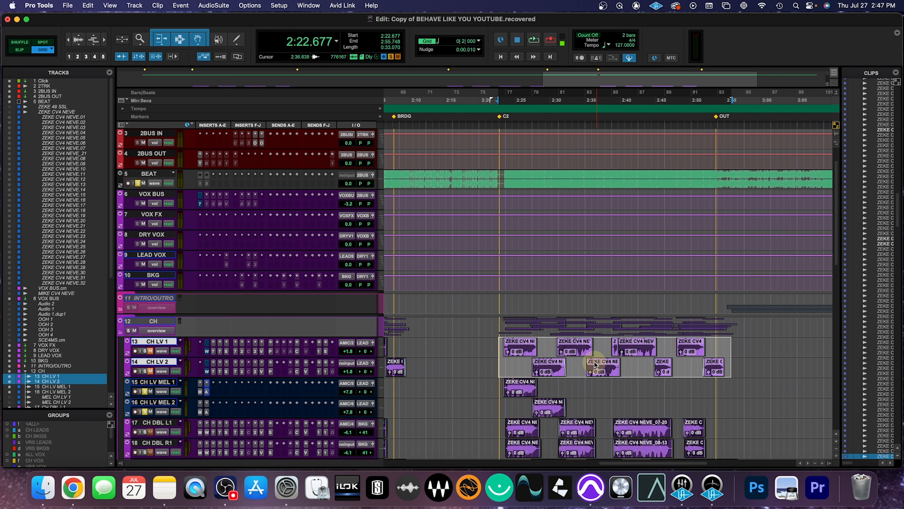
{"action": "scroll", "coordinate": [605, 393], "scroll_direction": "left", "scroll_amount": 5}
{"action": "left_click_drag", "start_coordinate": [632, 385], "coordinate": [790, 407]}
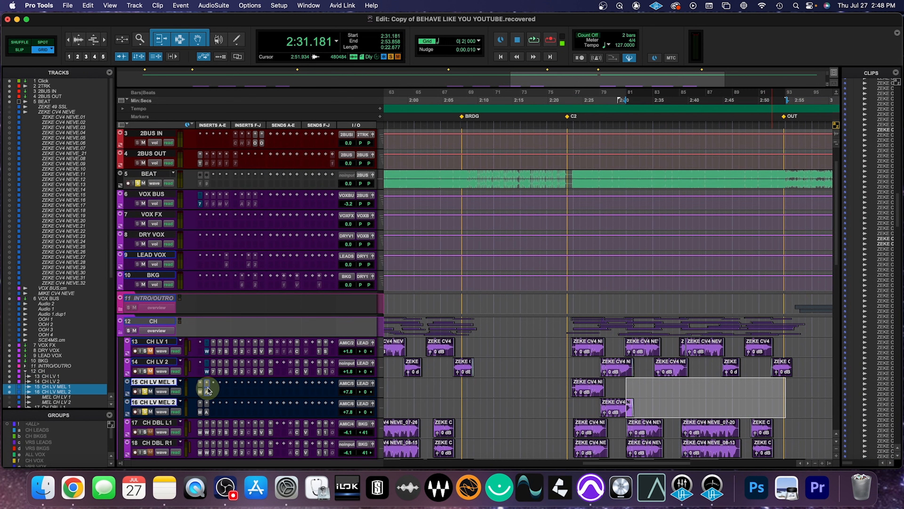
Select the C2 chorus clips on CH LV MEL 1 and CH LV MEL 2 and open the commit settings for them.
{"action": "left_click", "coordinate": [572, 400]}
{"action": "left_click", "coordinate": [585, 386]}
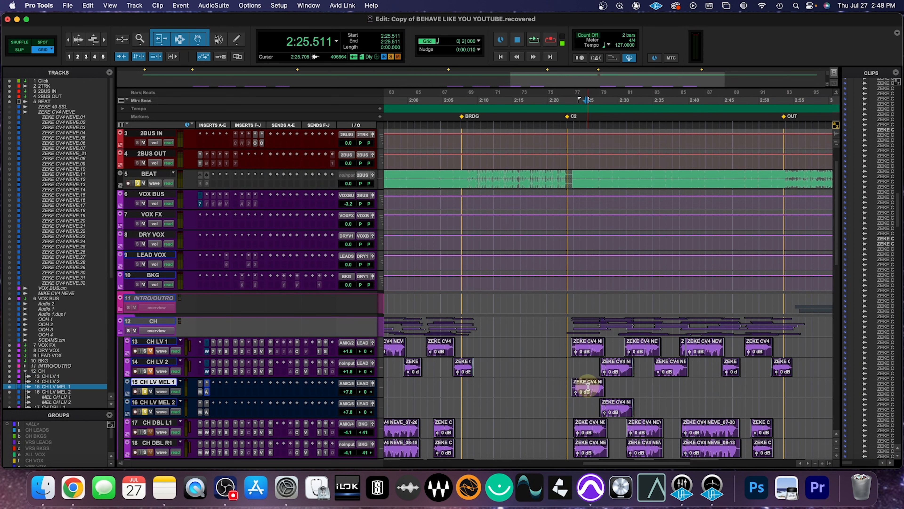
{"action": "left_click", "coordinate": [588, 385]}
{"action": "left_click", "coordinate": [611, 409], "text": "shift"}
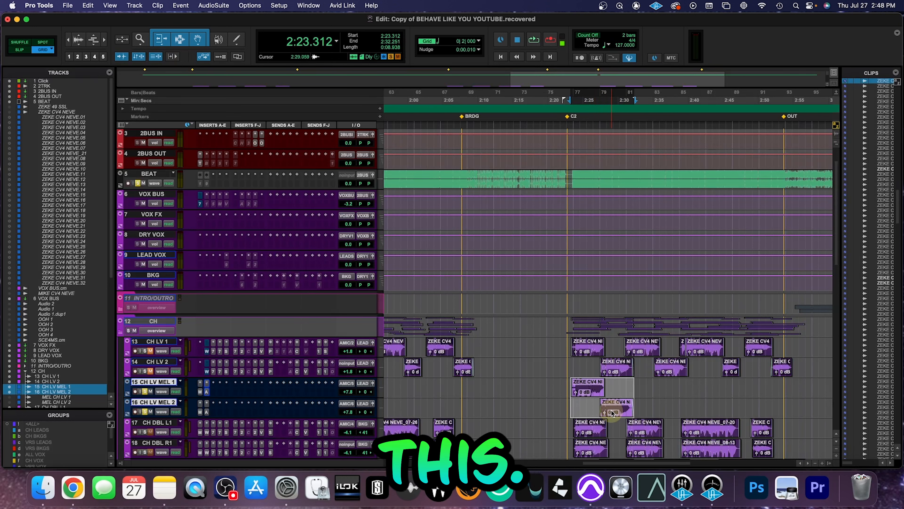
{"action": "right_click", "coordinate": [612, 412]}
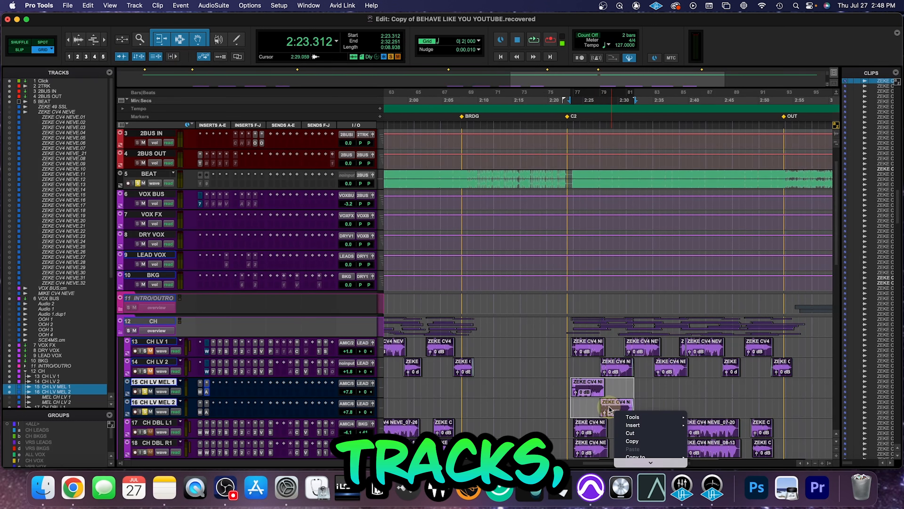
{"action": "right_click", "coordinate": [598, 391]}
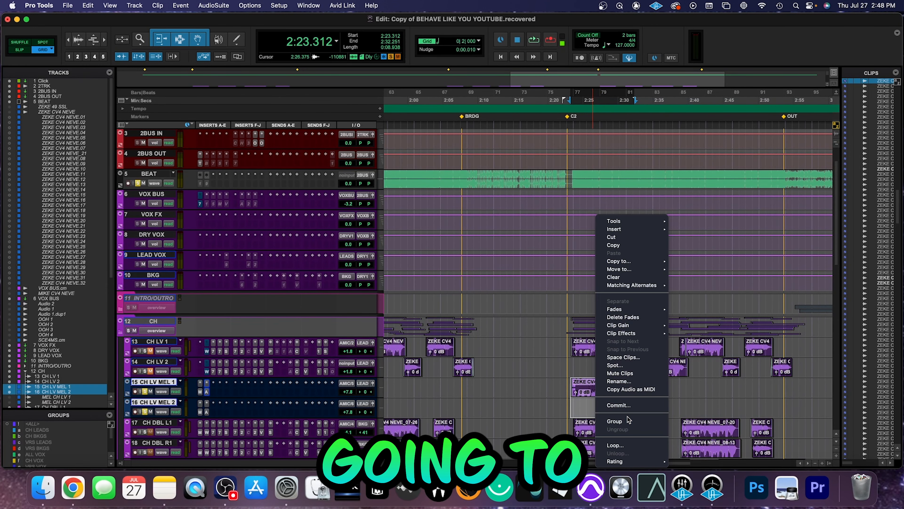
{"action": "left_click", "coordinate": [626, 404]}
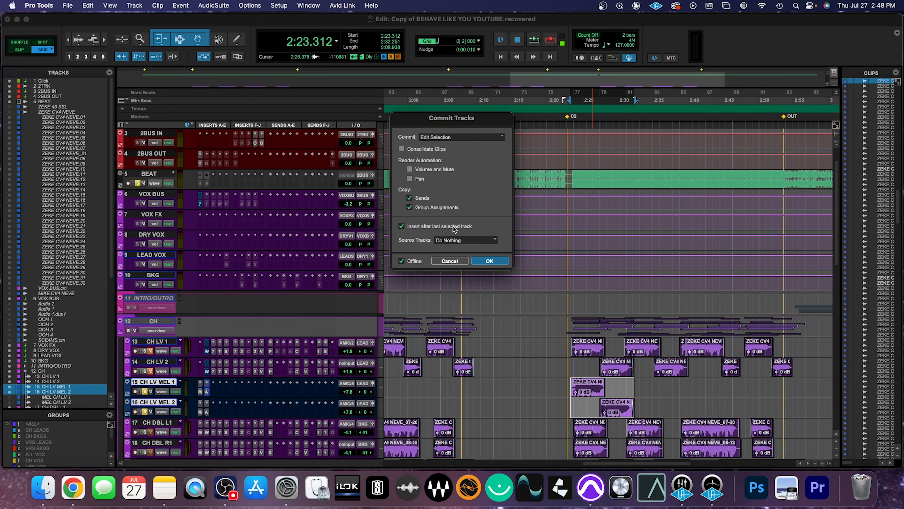
Commit the edit selection offline with the source tracks set to Hide and Make Inactive.
{"action": "left_click", "coordinate": [435, 138]}
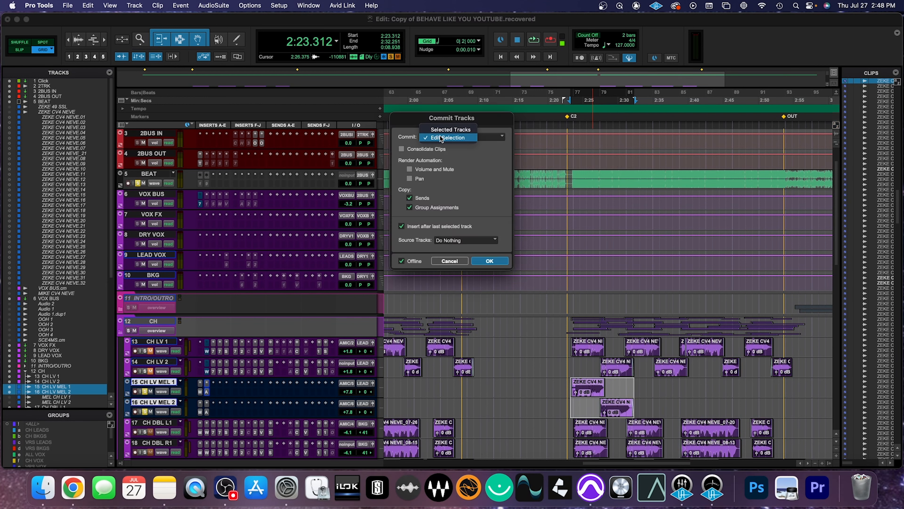
{"action": "left_click", "coordinate": [461, 153]}
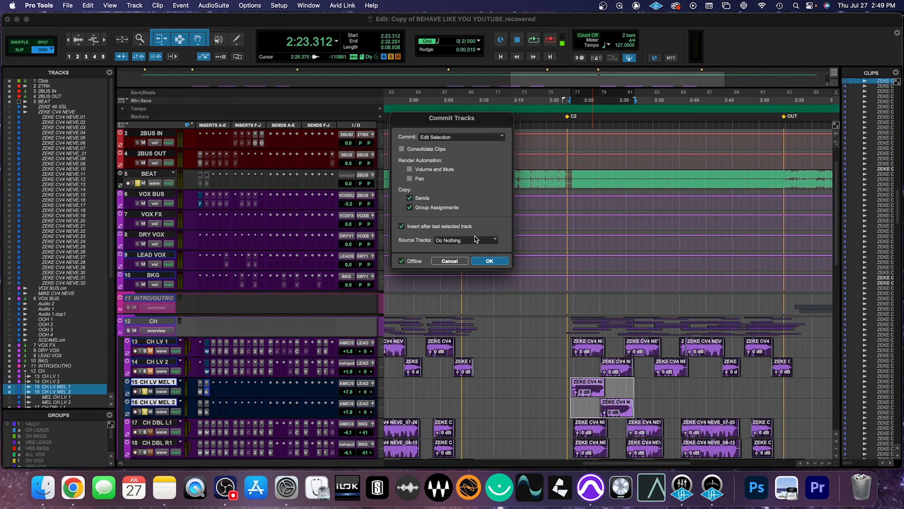
{"action": "left_click", "coordinate": [469, 241]}
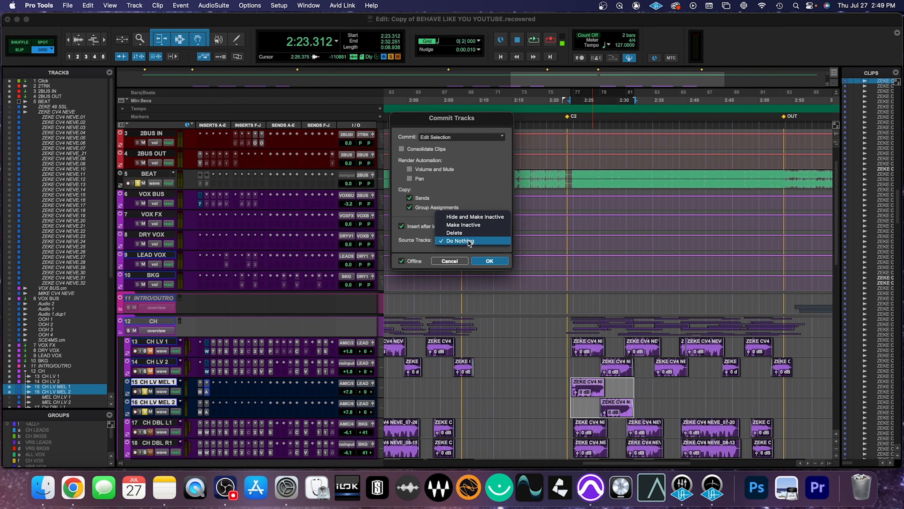
{"action": "left_click", "coordinate": [468, 217]}
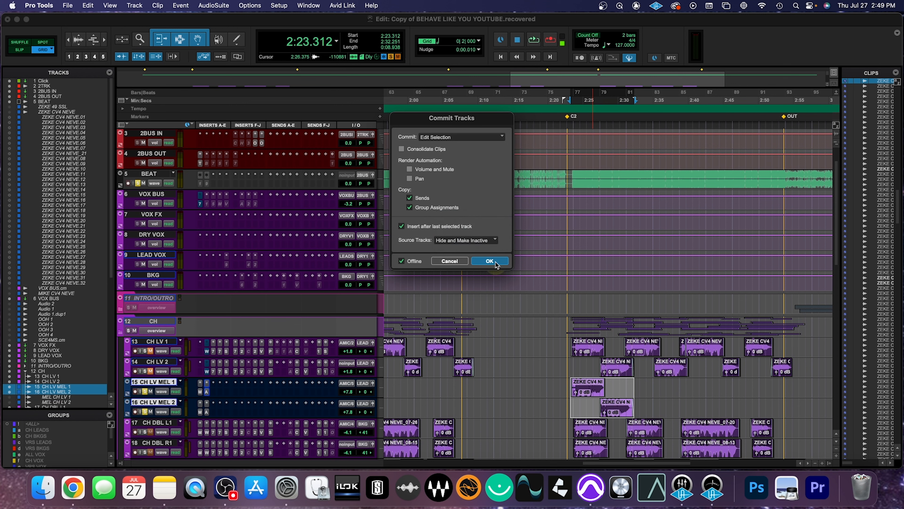
{"action": "left_click", "coordinate": [480, 244]}
{"action": "left_click", "coordinate": [475, 262]}
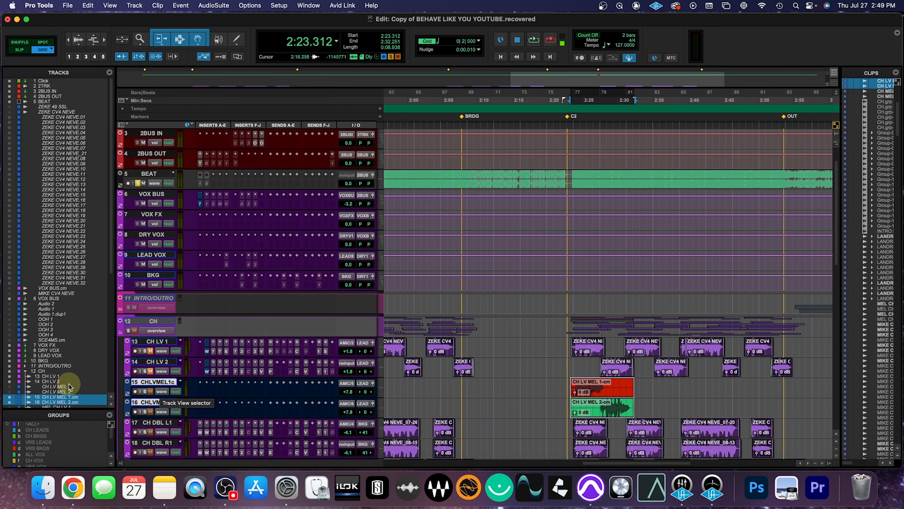
Extend the selection of both committed CH LV MEL clips to the chorus end at 2:55.748 and group them into one clip.
{"action": "scroll", "coordinate": [66, 392], "scroll_direction": "down", "scroll_amount": 1}
{"action": "left_click", "coordinate": [64, 387]}
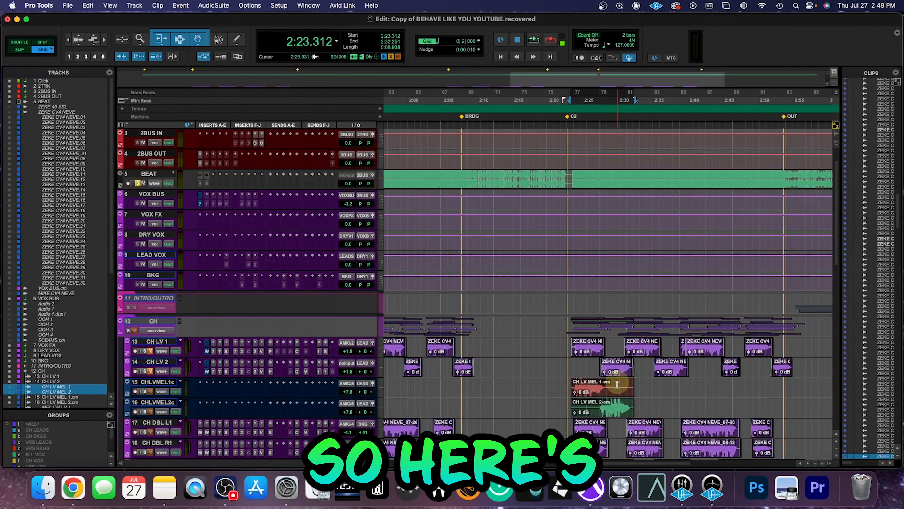
{"action": "left_click", "coordinate": [612, 413]}
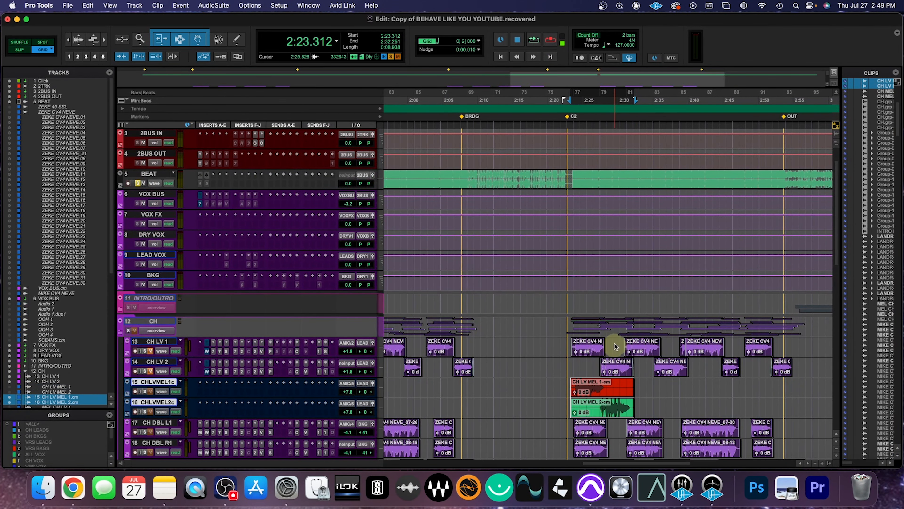
{"action": "left_click", "coordinate": [791, 388], "text": "shift"}
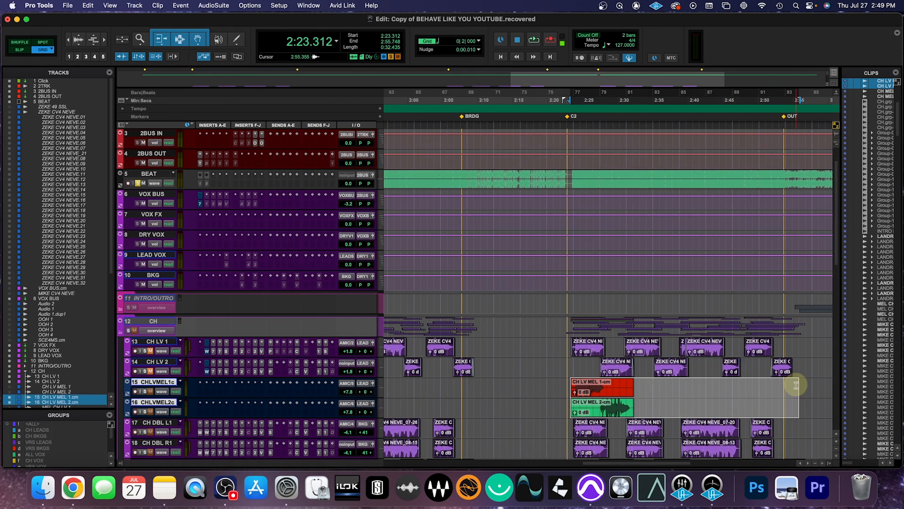
{"action": "key", "text": "super+alt+g"}
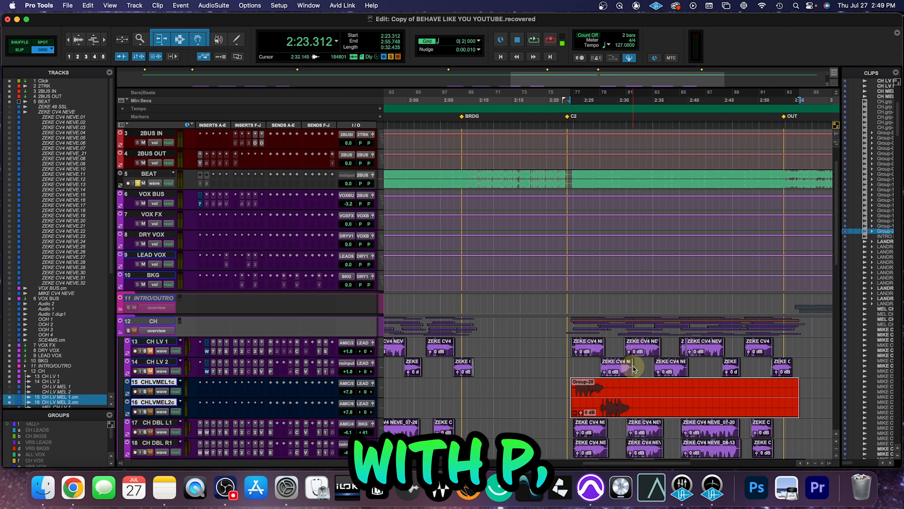
Clear the original C2 chorus clips on CH LV 1 and CH LV 2 and move the committed clip group into their place.
{"action": "key", "text": "p"}
{"action": "key", "text": "shift+p"}
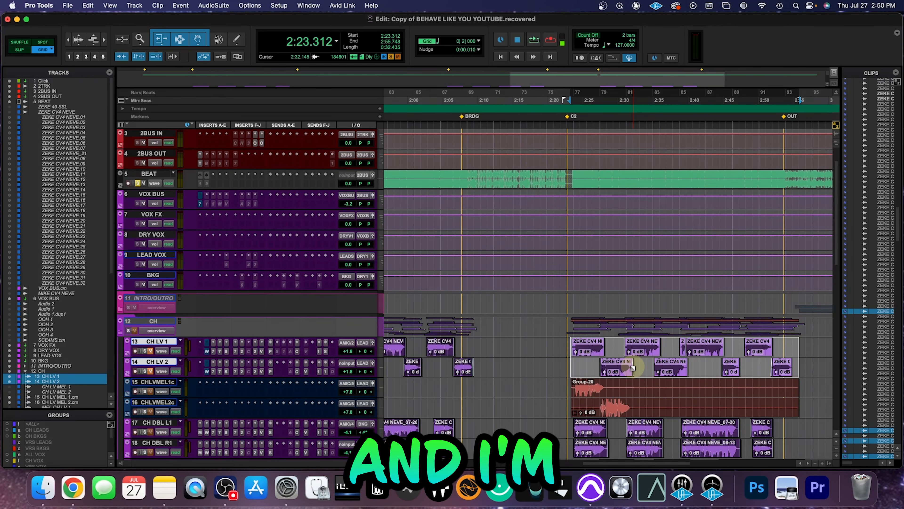
{"action": "key", "text": "shift+alt+n"}
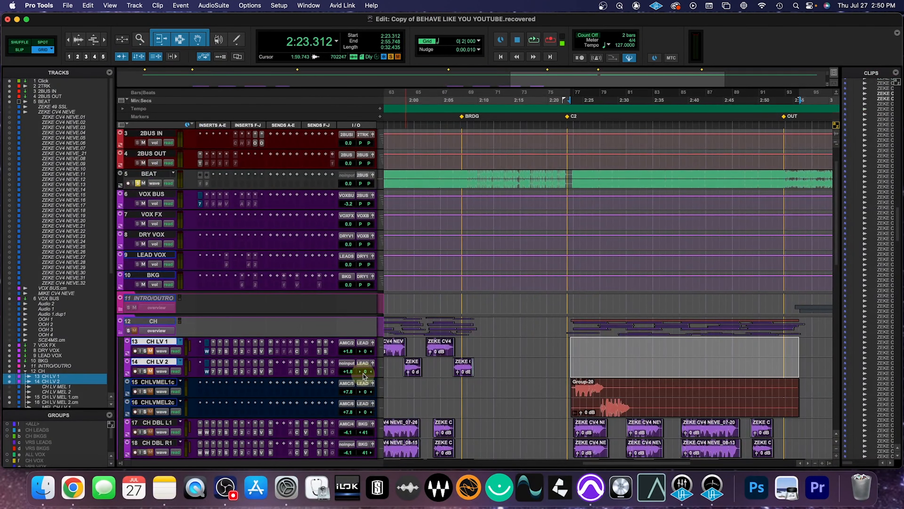
{"action": "left_click", "coordinate": [598, 399]}
{"action": "left_click_drag", "start_coordinate": [598, 397], "coordinate": [592, 352]}
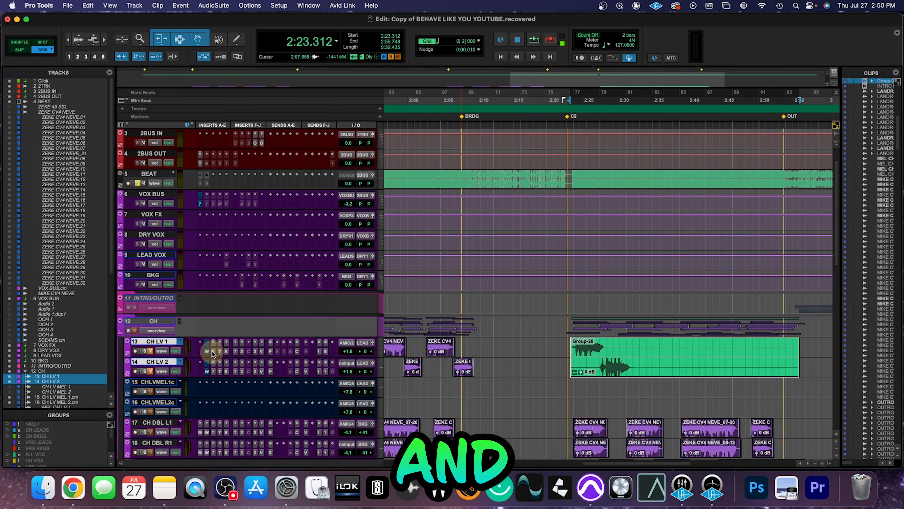
Remove the tuning plug-in in insert slot B from both CH LV 1 and CH LV 2.
{"action": "left_click", "coordinate": [207, 343]}
{"action": "left_click", "coordinate": [213, 312]}
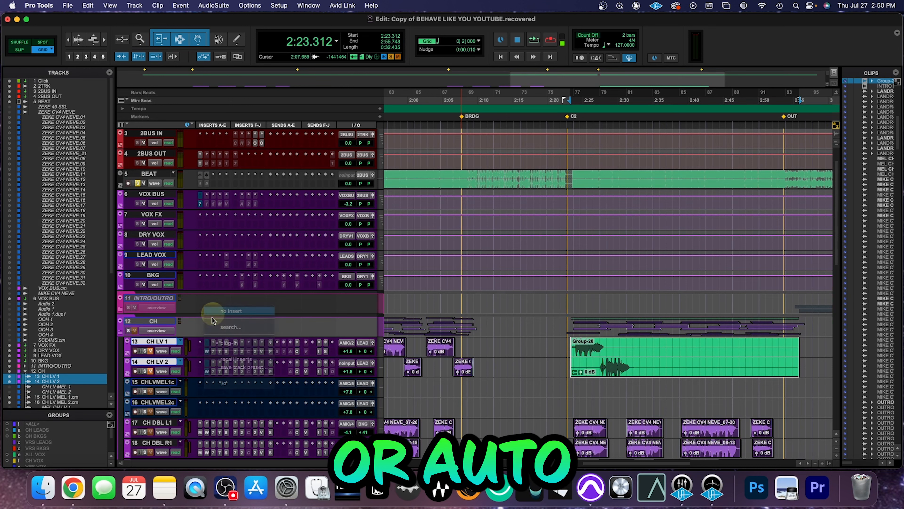
{"action": "left_click", "coordinate": [207, 363]}
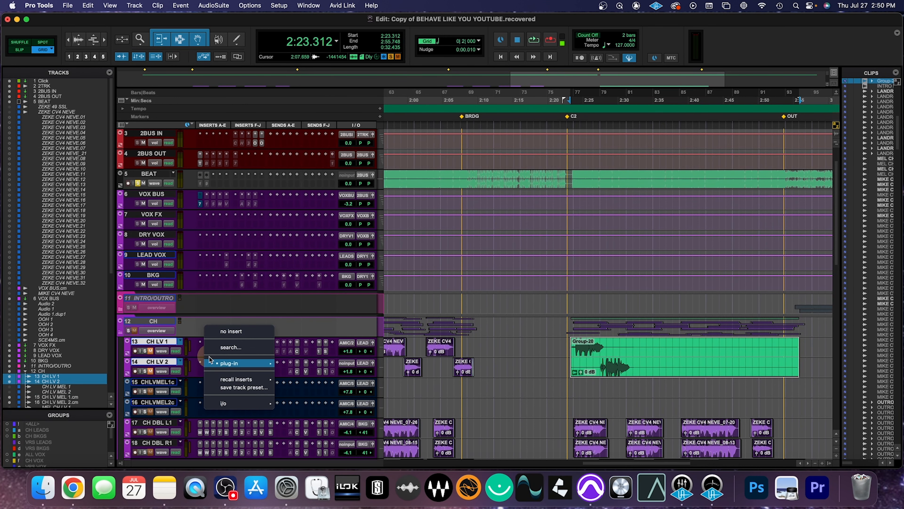
{"action": "left_click", "coordinate": [194, 370]}
{"action": "left_click", "coordinate": [207, 370]}
{"action": "left_click", "coordinate": [208, 371]}
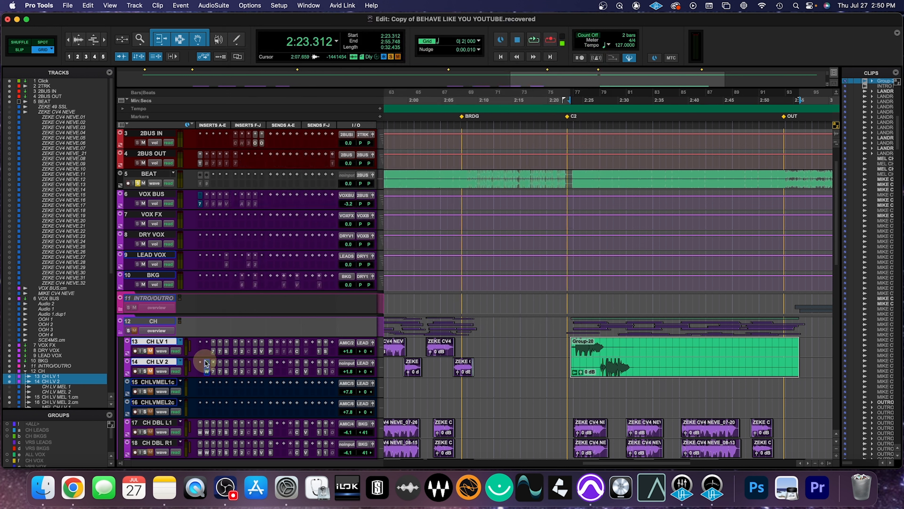
{"action": "left_click", "coordinate": [201, 343]}
{"action": "left_click", "coordinate": [213, 331]}
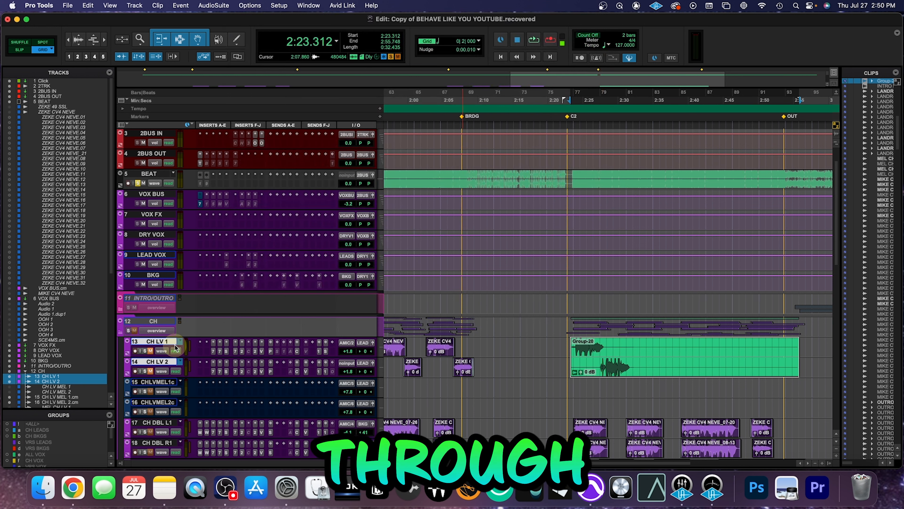
Inspect the remaining CH LV 1 plug-ins from EQ3 7-Band to Vocal Rider, and play the committed clip group through them.
{"action": "left_click", "coordinate": [214, 353]}
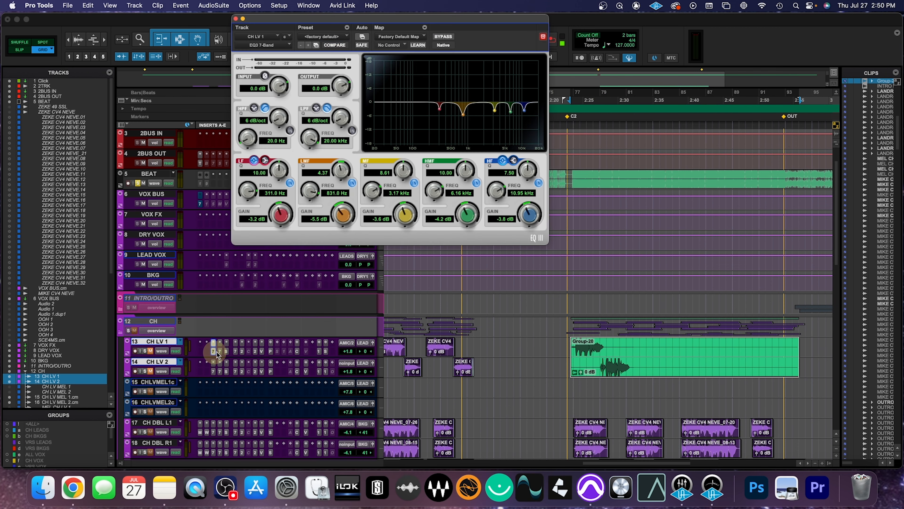
{"action": "left_click", "coordinate": [218, 354]}
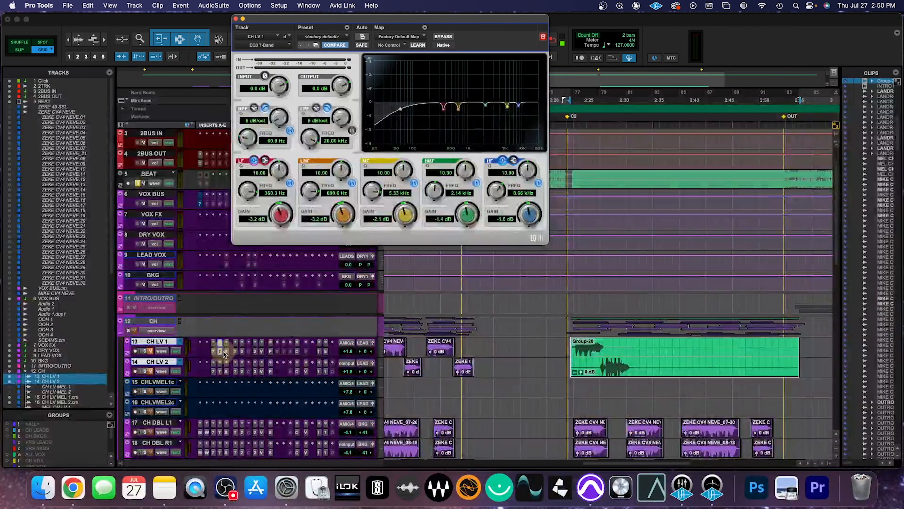
{"action": "left_click", "coordinate": [226, 352]}
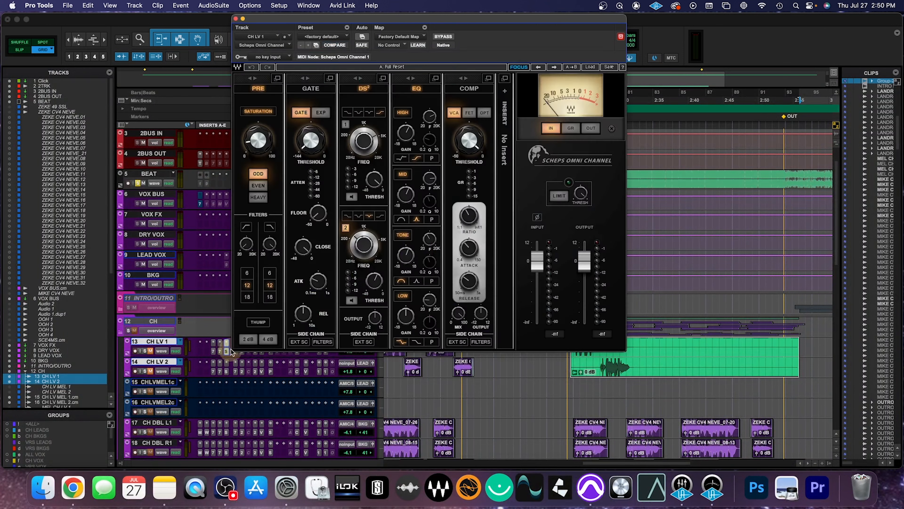
{"action": "left_click", "coordinate": [235, 352]}
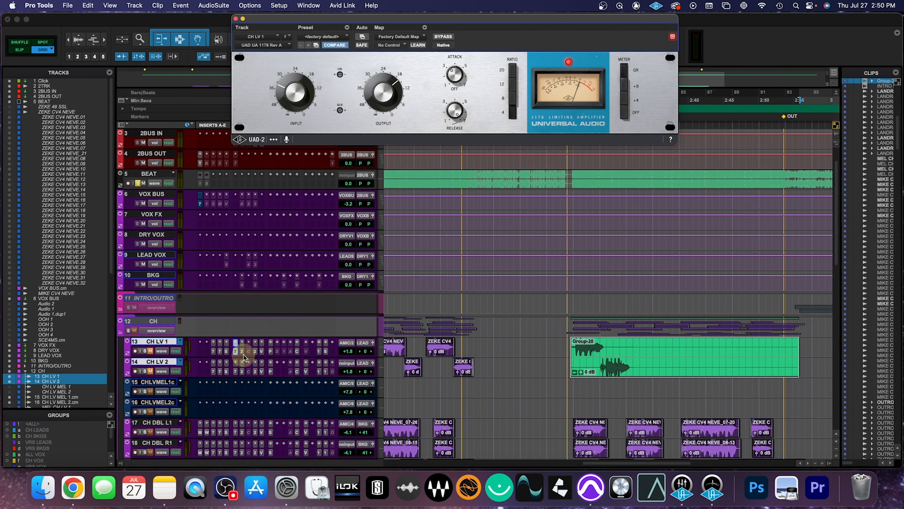
{"action": "left_click", "coordinate": [242, 352]}
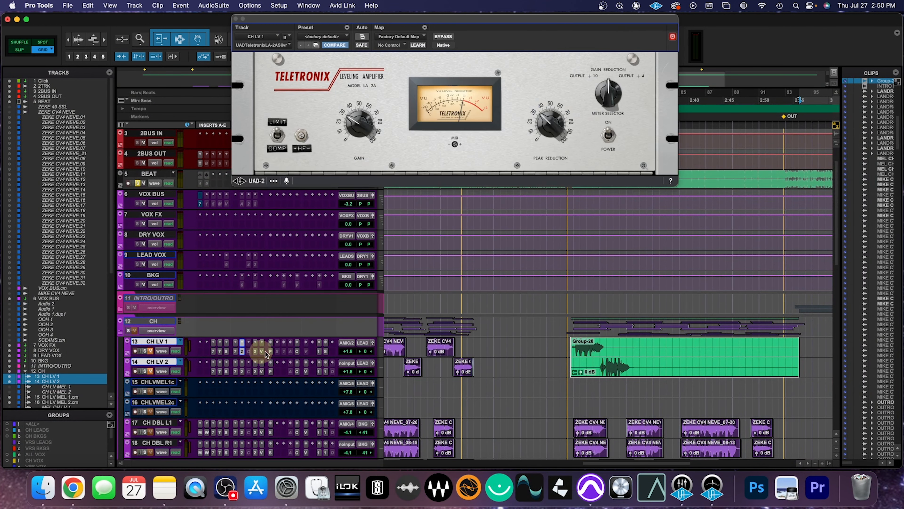
{"action": "left_click", "coordinate": [259, 352]}
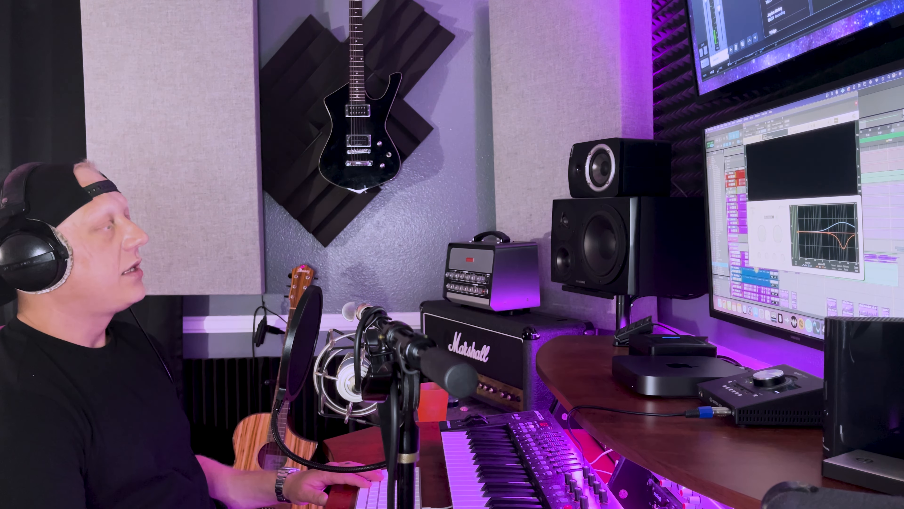
{"action": "scroll", "coordinate": [757, 270], "scroll_direction": "up", "scroll_amount": 2}
{"action": "left_click", "coordinate": [758, 271]}
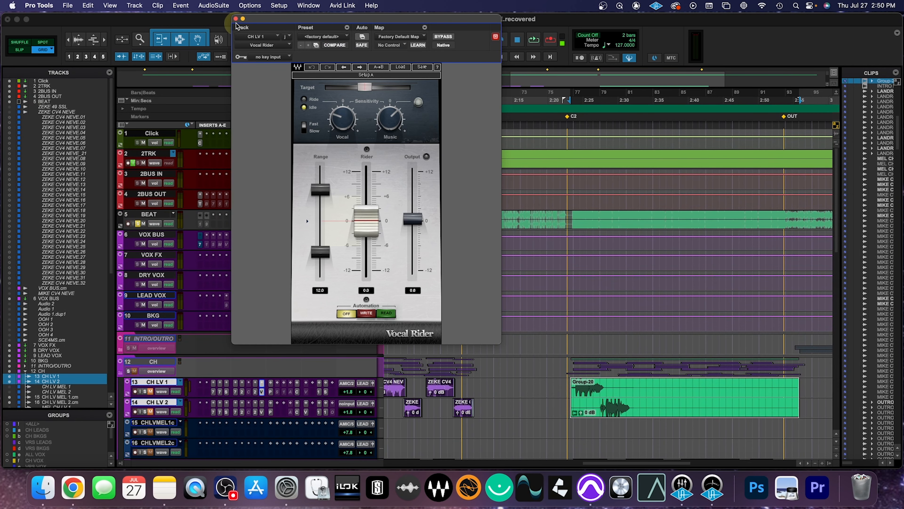
{"action": "left_click", "coordinate": [236, 22]}
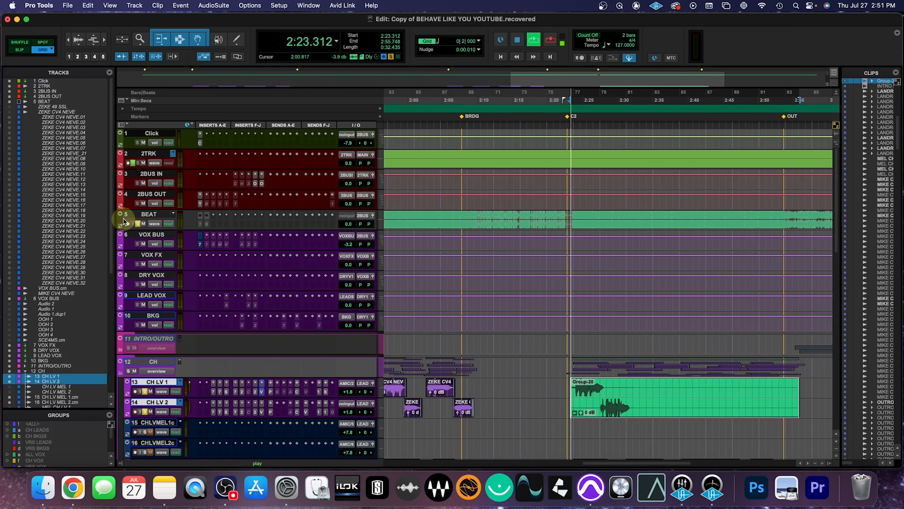
{"action": "key", "text": "space"}
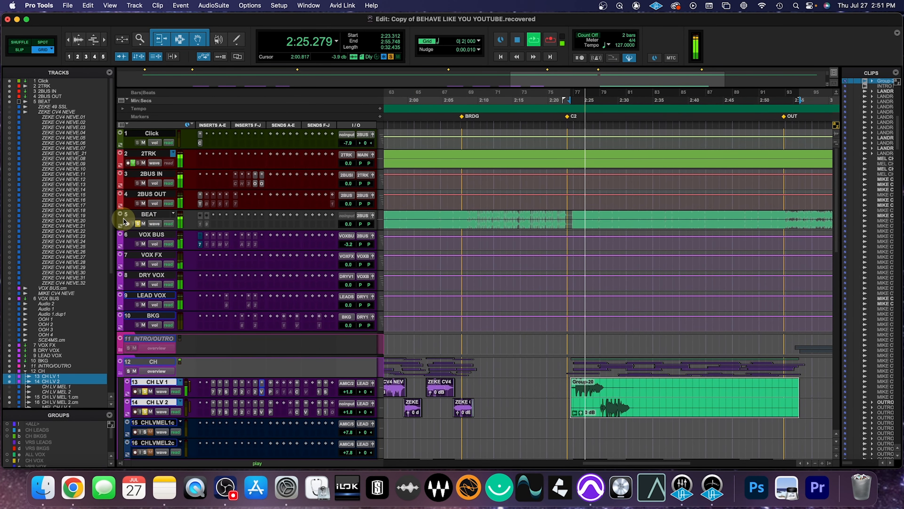